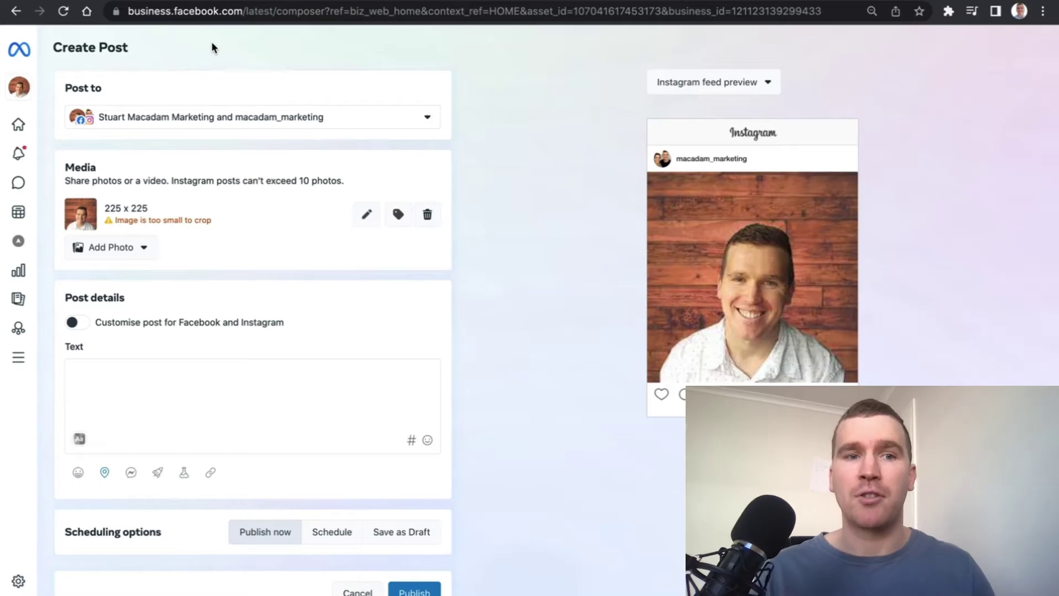
# - Toggle the Instagram account and Facebook Page off and on again in the Post to list, leaving both selected
pyautogui.click(199, 118)
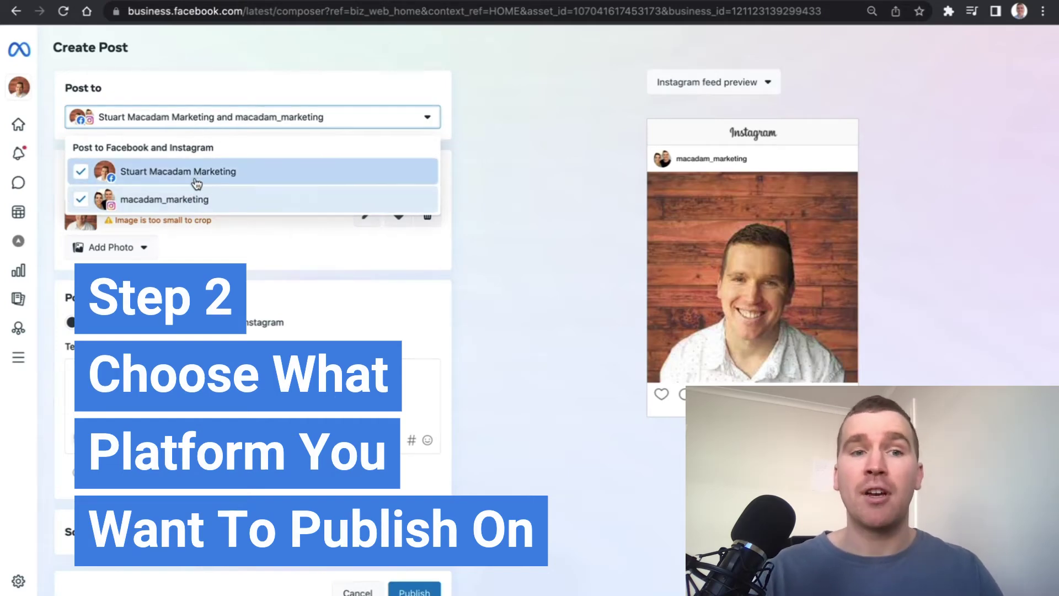
pyautogui.click(80, 201)
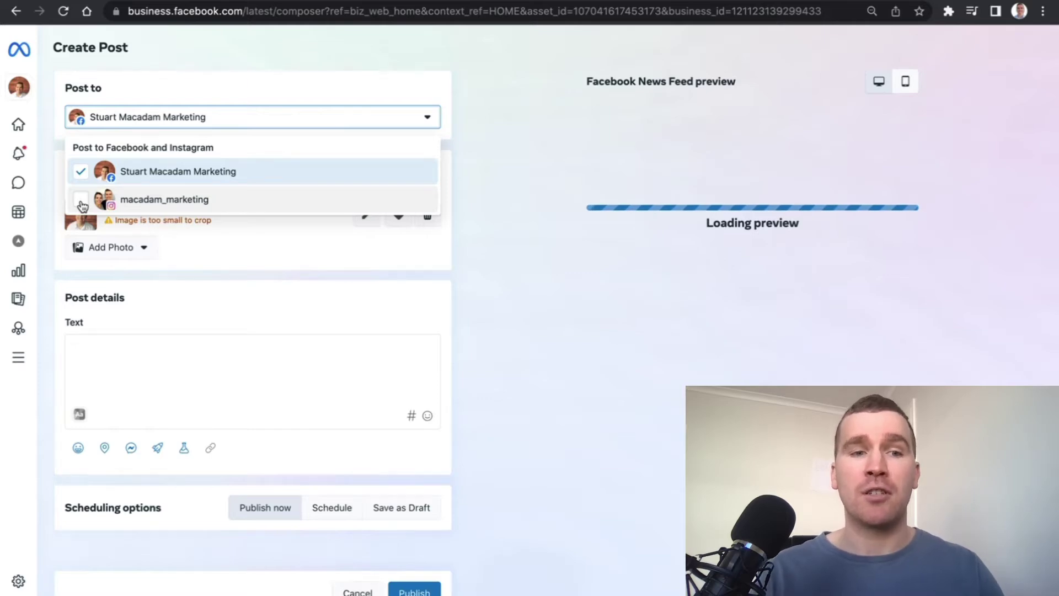
pyautogui.click(81, 201)
pyautogui.click(81, 173)
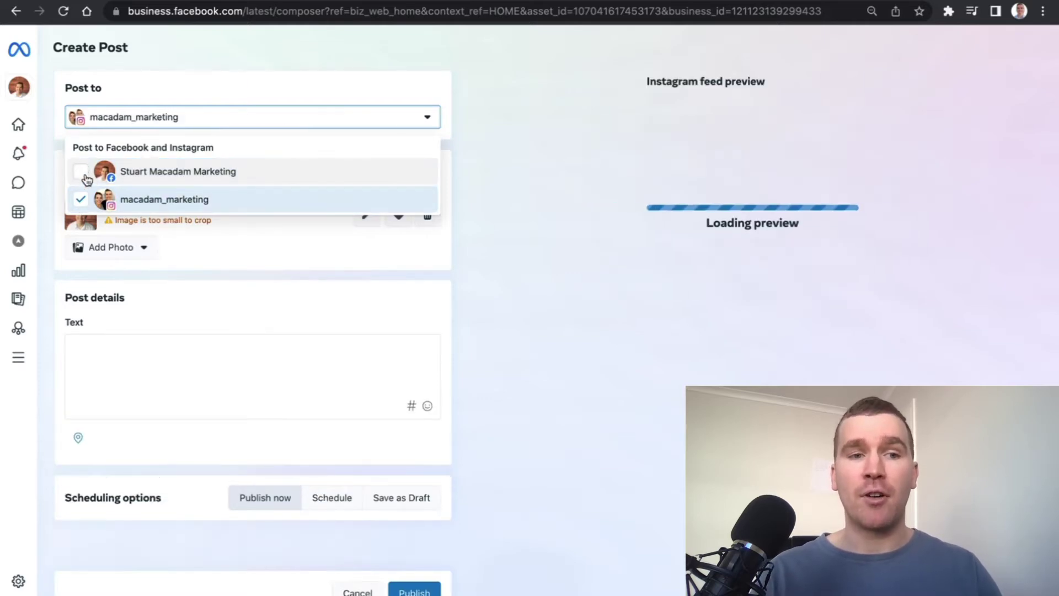
pyautogui.click(81, 176)
pyautogui.click(492, 108)
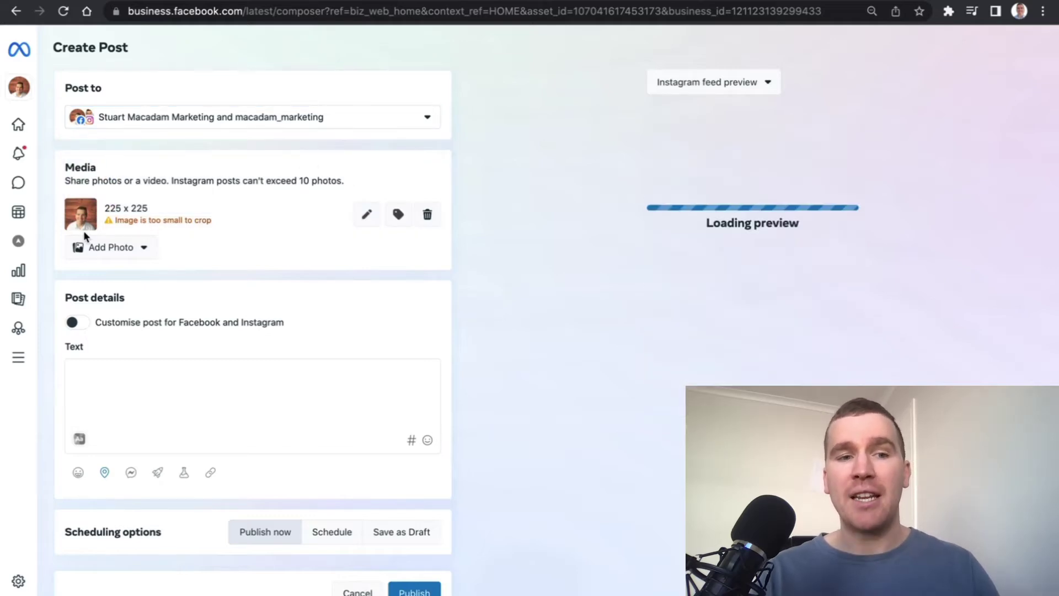
# - Delete the portrait photo from the post and look through the Add Photo and Add Video options
pyautogui.click(429, 214)
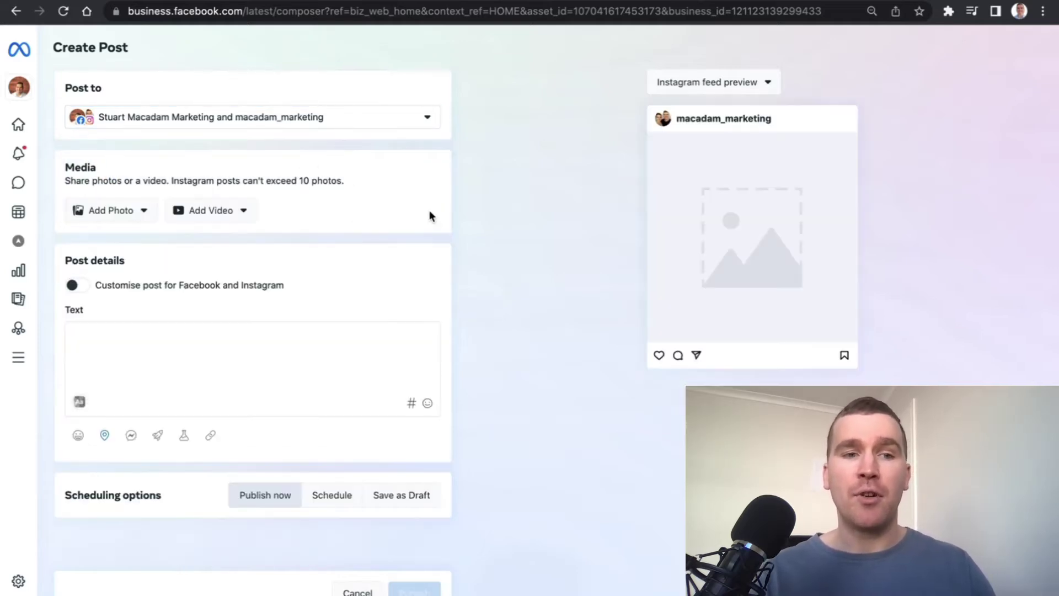
pyautogui.click(113, 210)
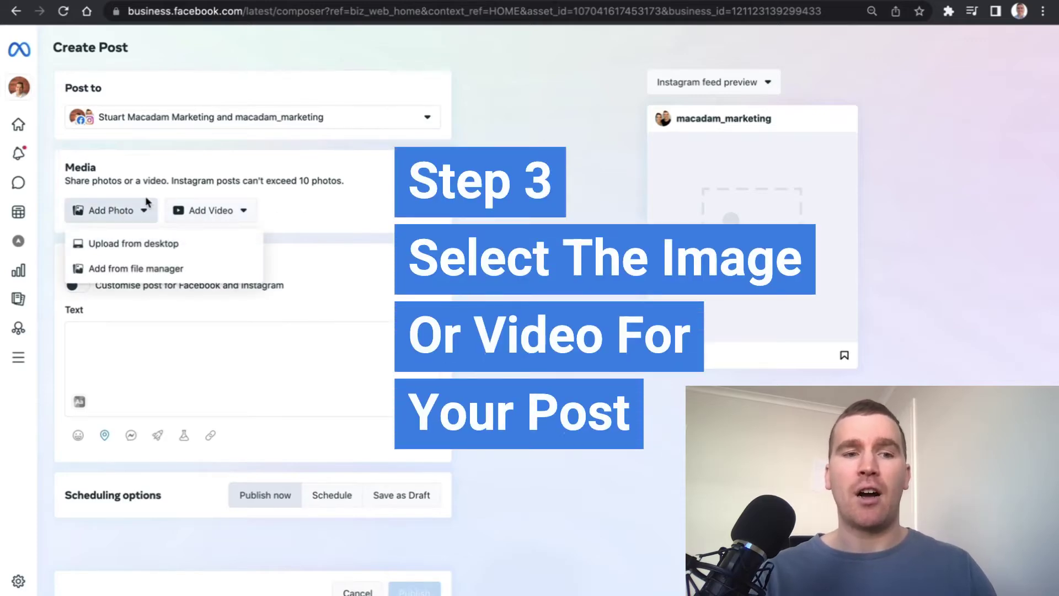
pyautogui.click(221, 210)
pyautogui.click(116, 217)
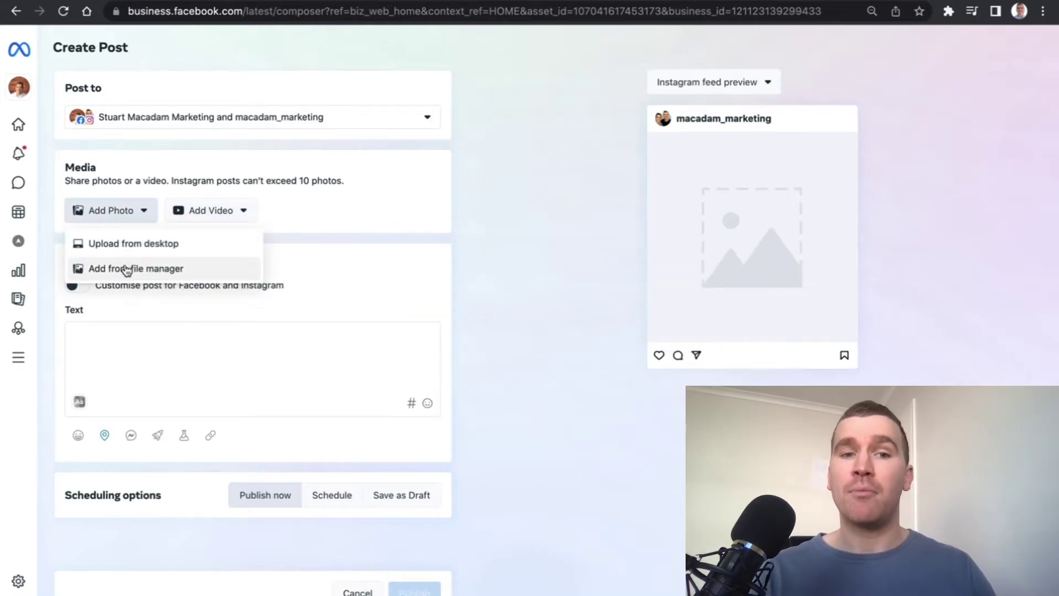
pyautogui.click(440, 178)
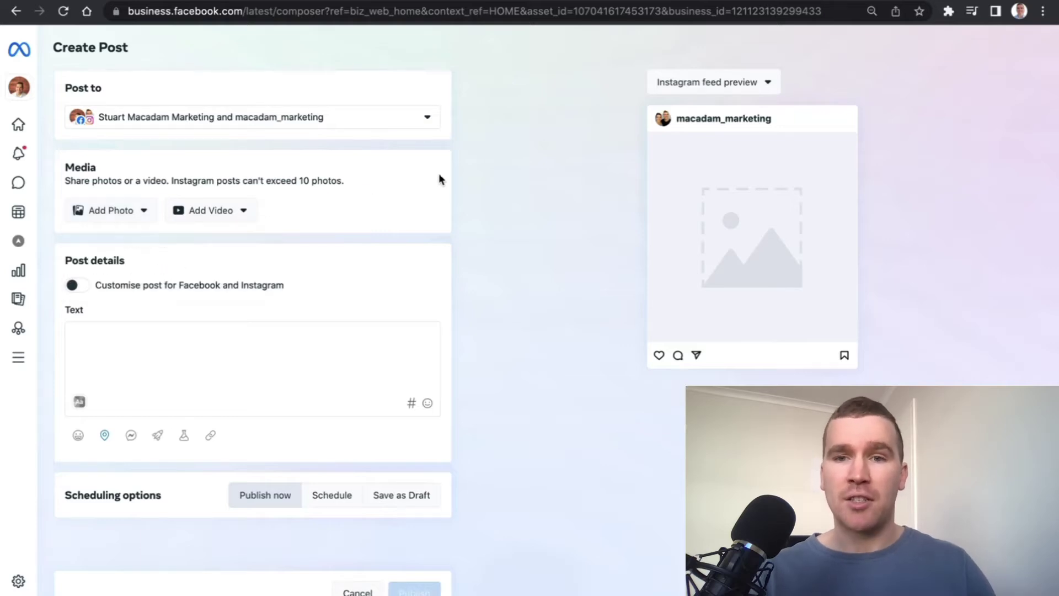
# - Try the Facebook News Feed preview, then return the preview to the Instagram feed
pyautogui.click(739, 83)
pyautogui.click(732, 114)
pyautogui.click(739, 83)
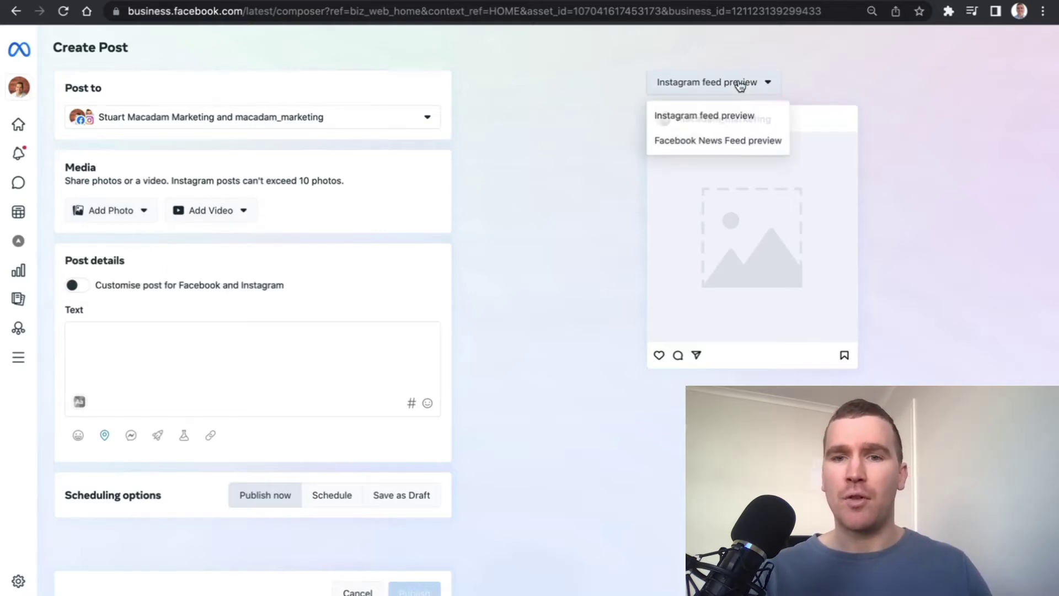
pyautogui.click(726, 141)
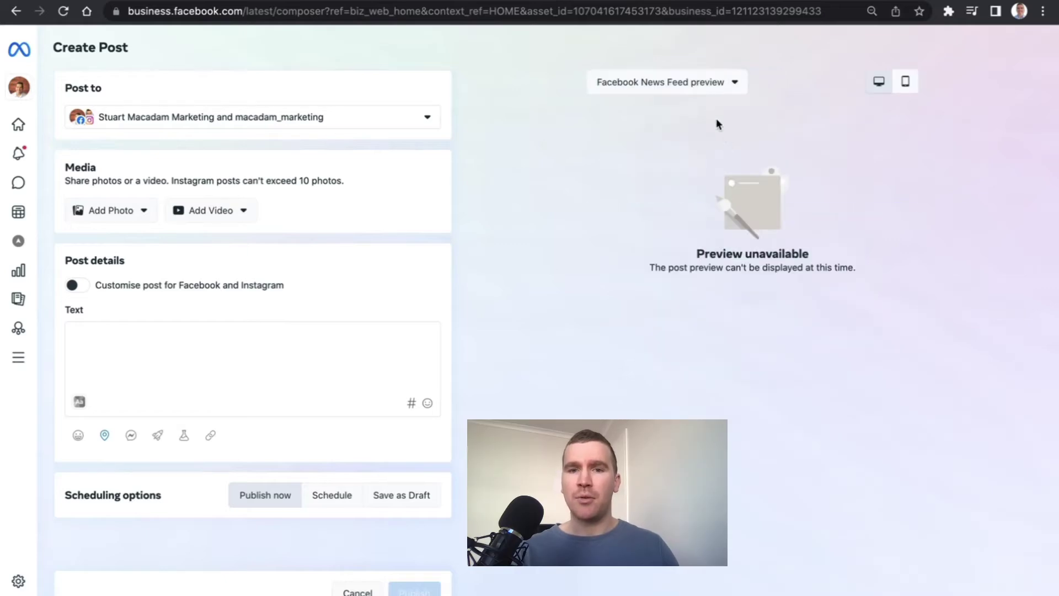
pyautogui.click(697, 81)
pyautogui.click(694, 114)
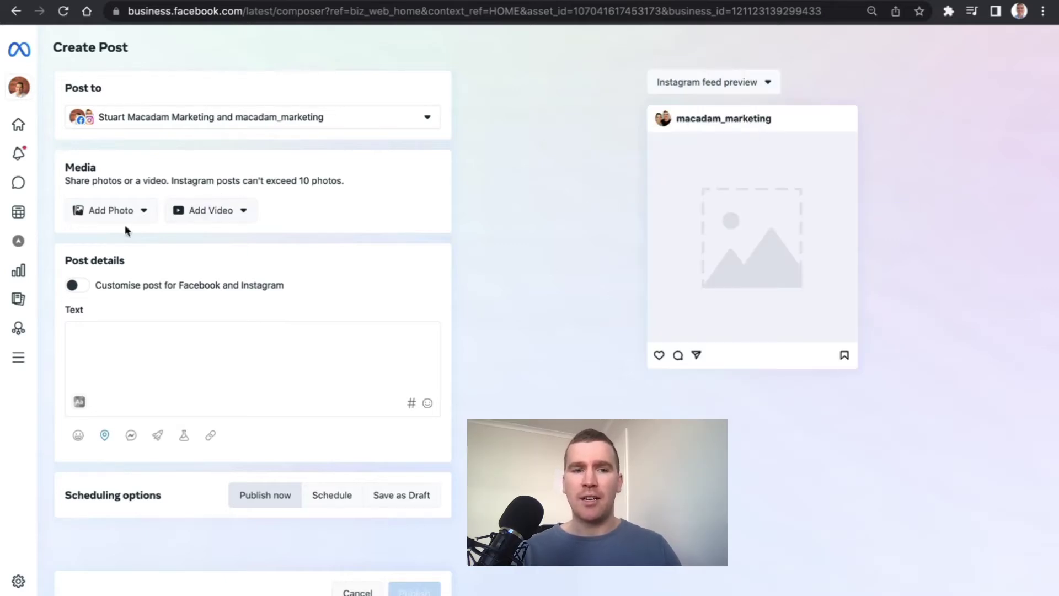
# - Add the Sales School Training office photo to the post from the file manager
pyautogui.click(132, 210)
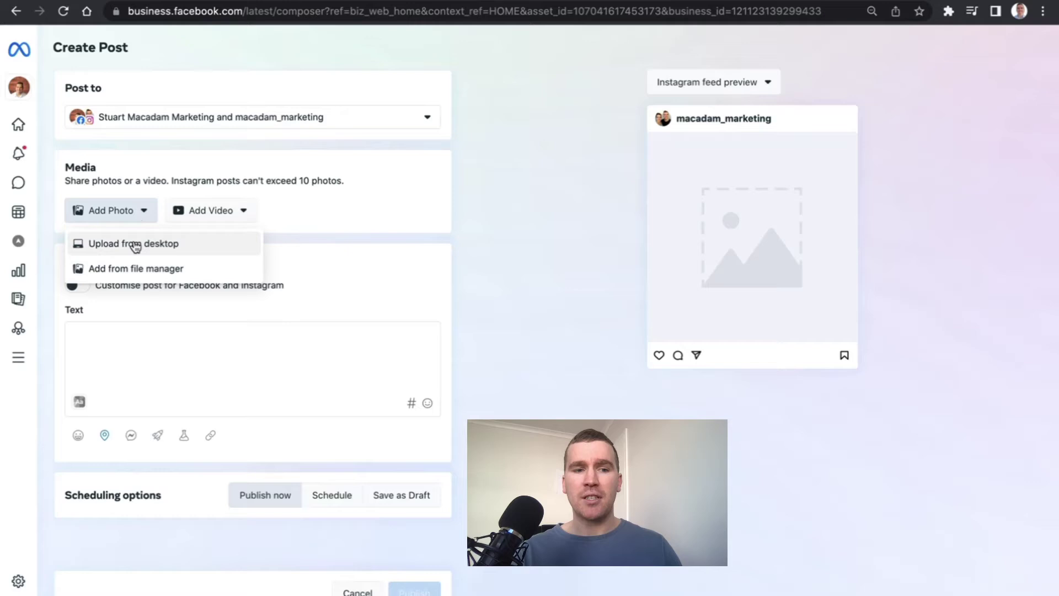
pyautogui.click(132, 268)
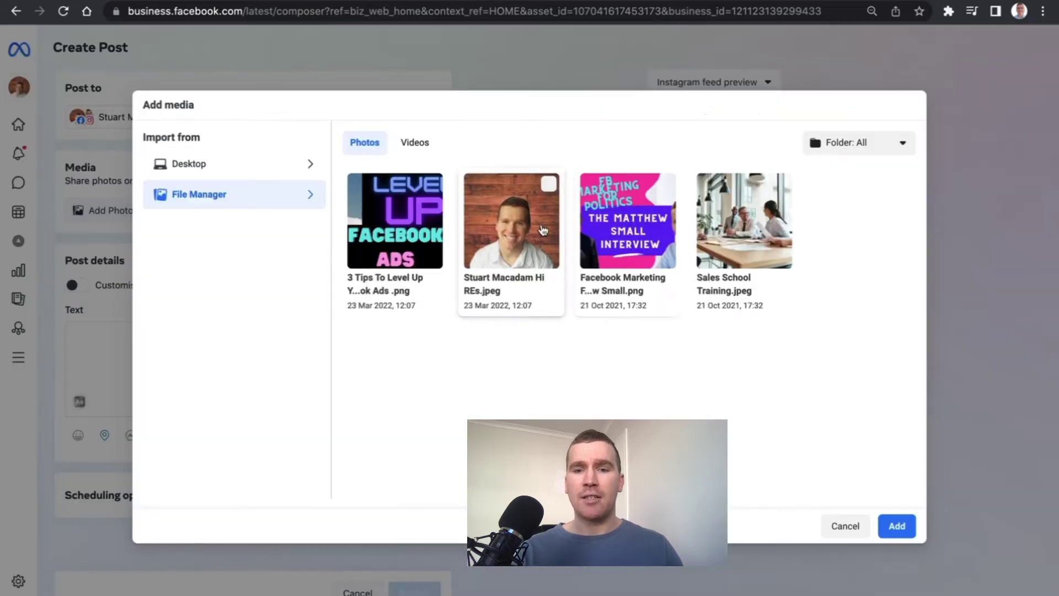
pyautogui.click(790, 202)
pyautogui.click(888, 526)
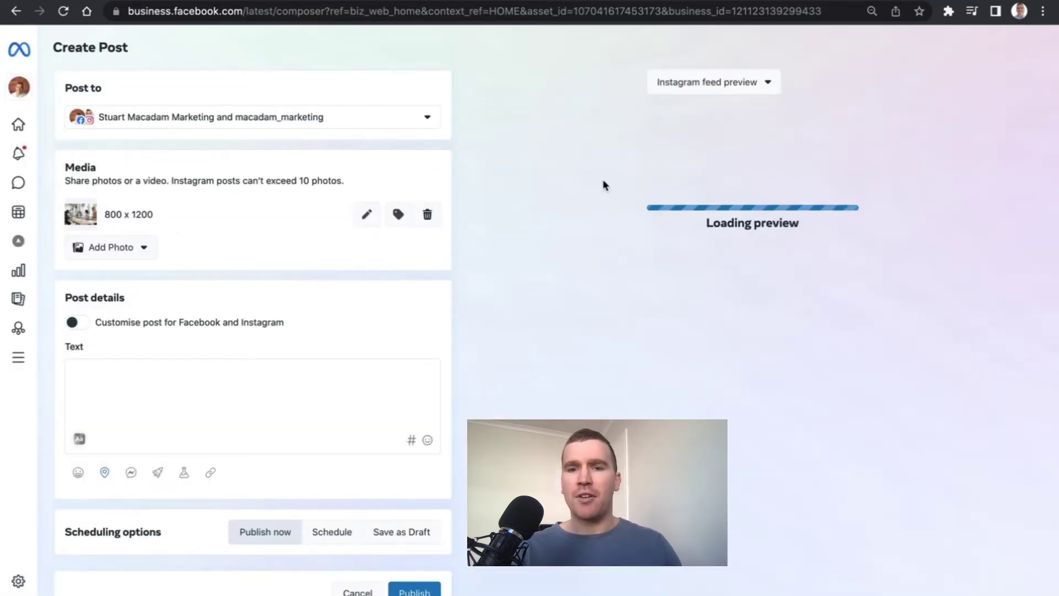
# - Switch the preview to Facebook News Feed and show it in the mobile layout
pyautogui.click(739, 88)
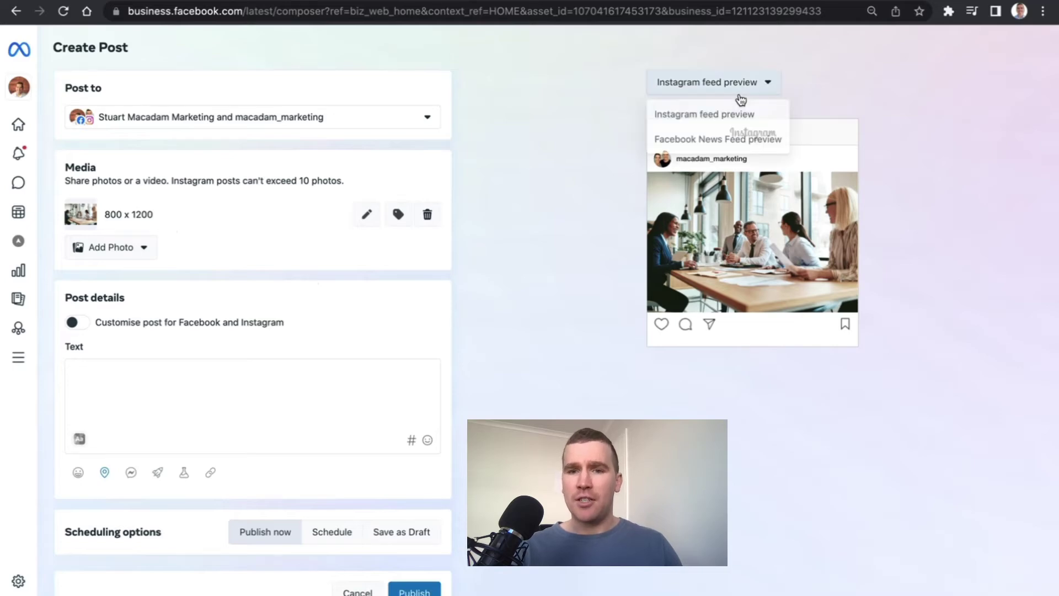
pyautogui.click(725, 139)
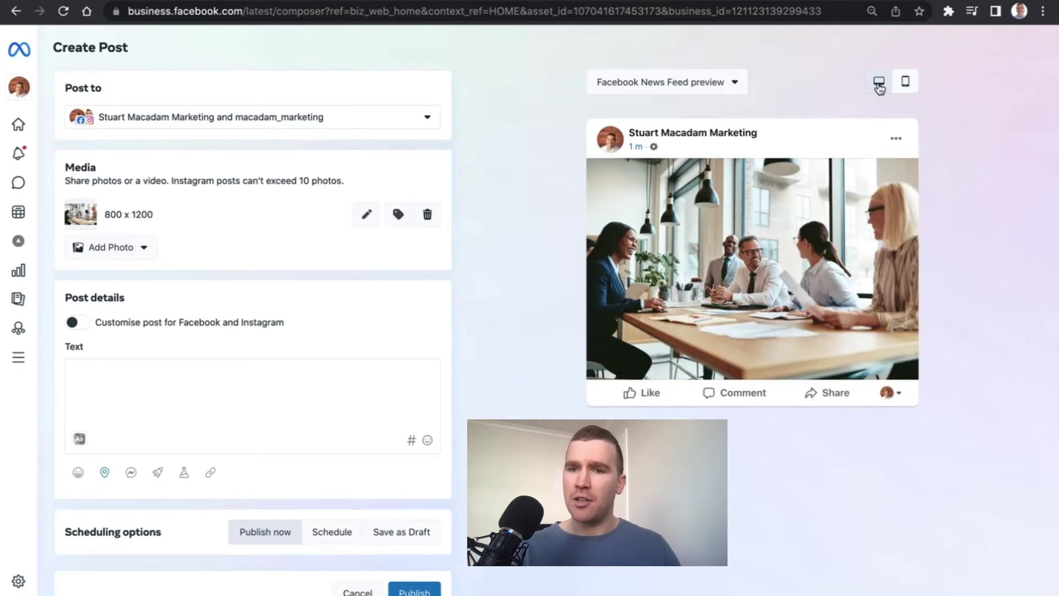
pyautogui.click(905, 82)
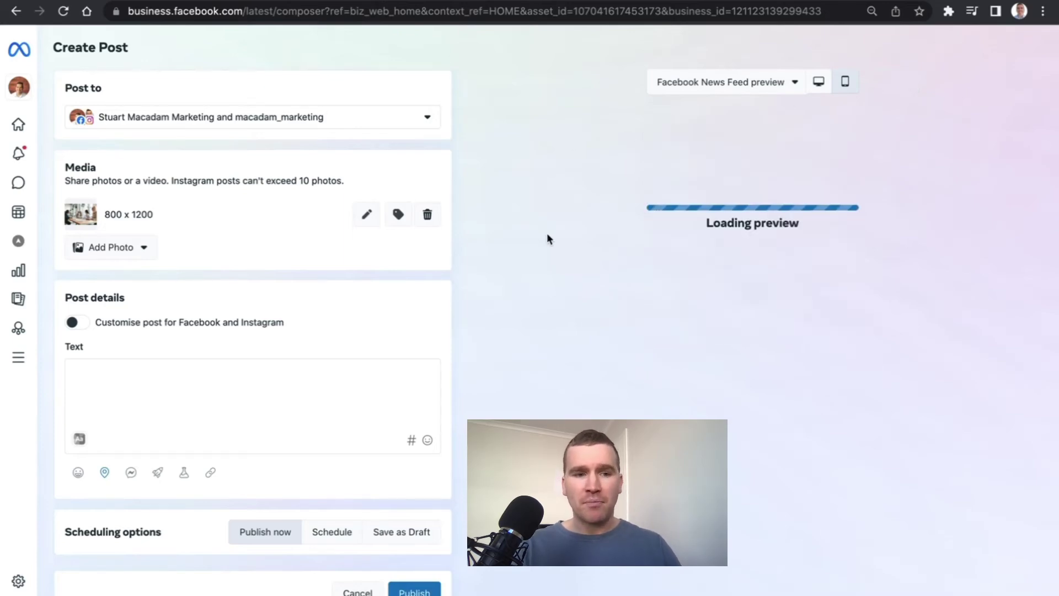
# - Enter 'Hello there' in the post's Text box, correcting a typo along the way
pyautogui.click(155, 386)
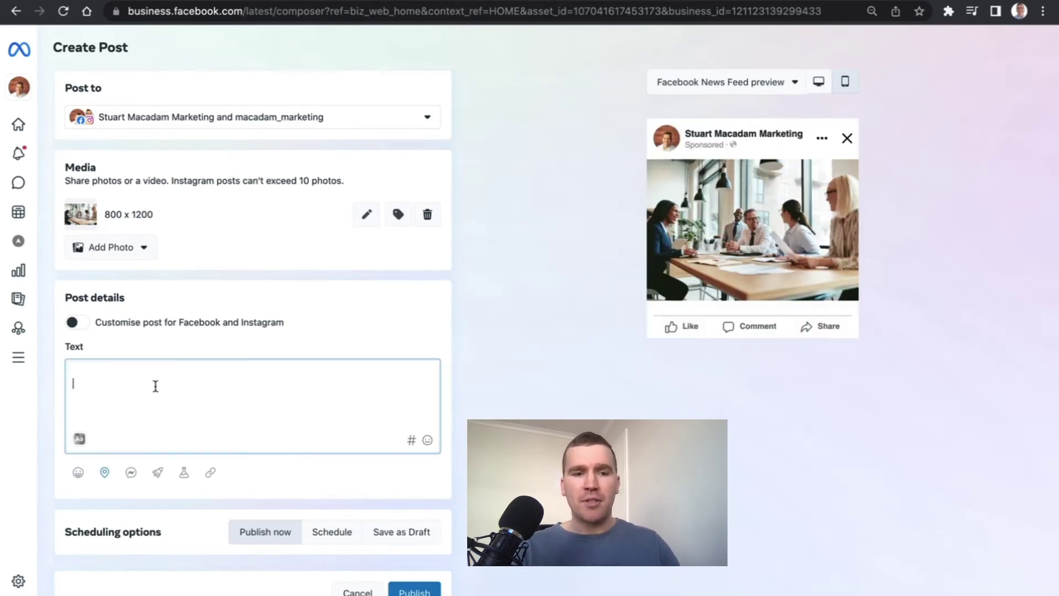
pyautogui.write('Heloo')
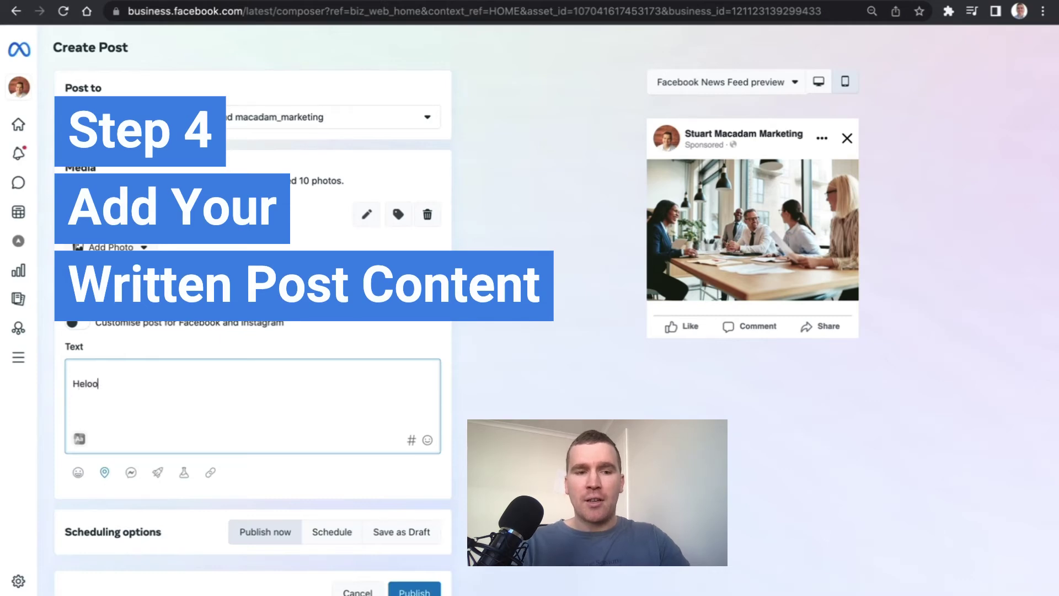
pyautogui.press('BackSpace')
pyautogui.press('BackSpace')
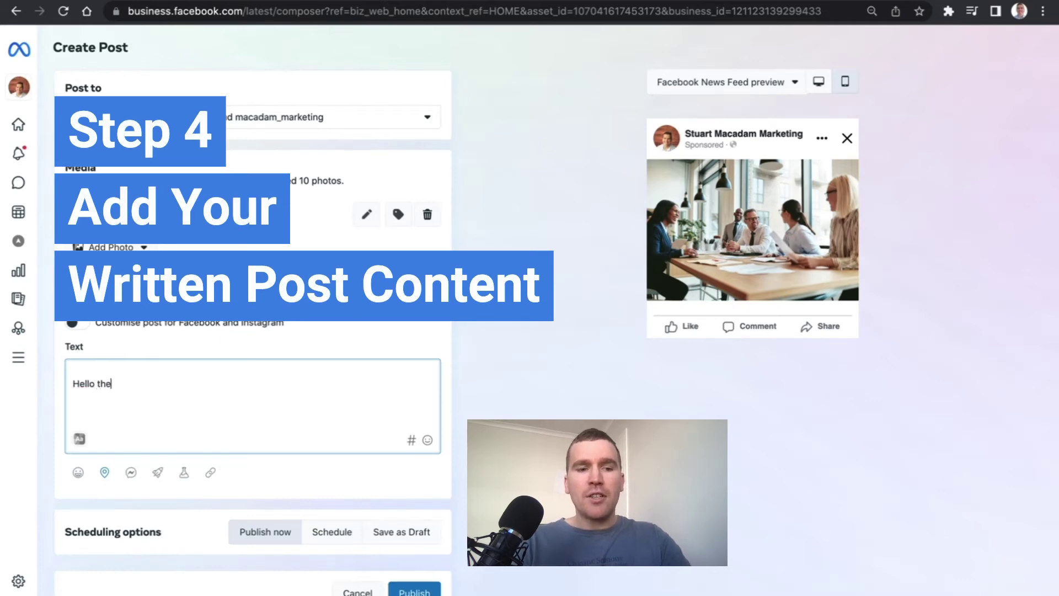
pyautogui.write('re')
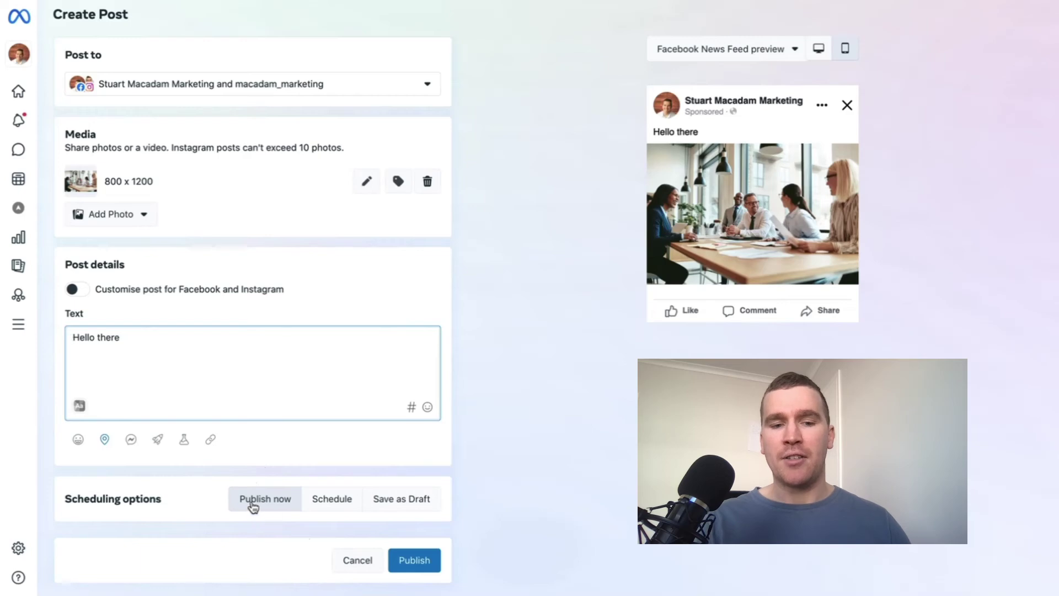
# - Set the post to Schedule with Facebook and Instagram dates of 18 May 2022, then edit the Facebook time
pyautogui.click(334, 502)
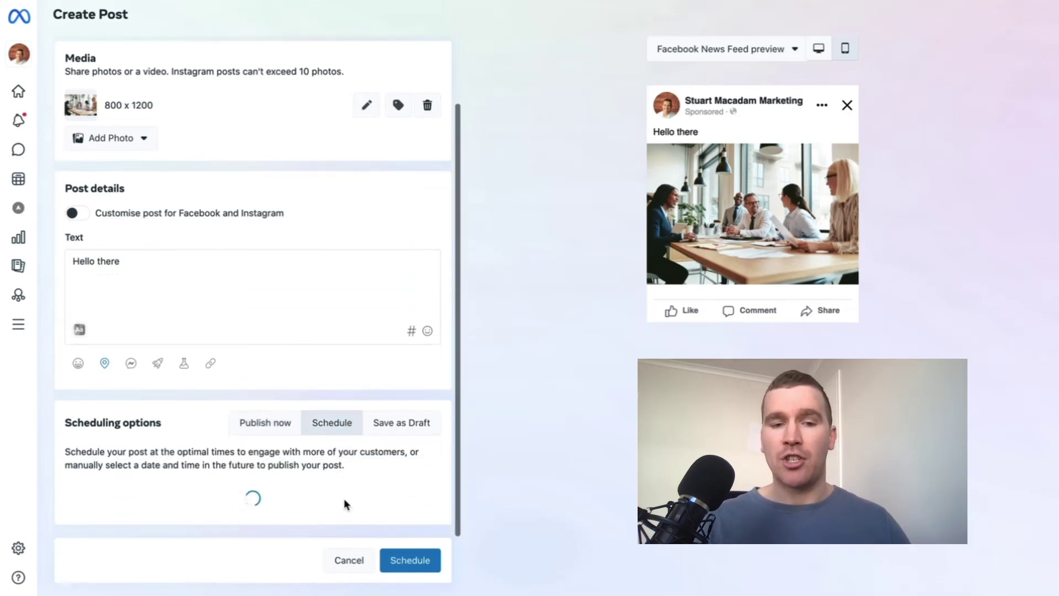
pyautogui.scroll(-2, 287, 469)
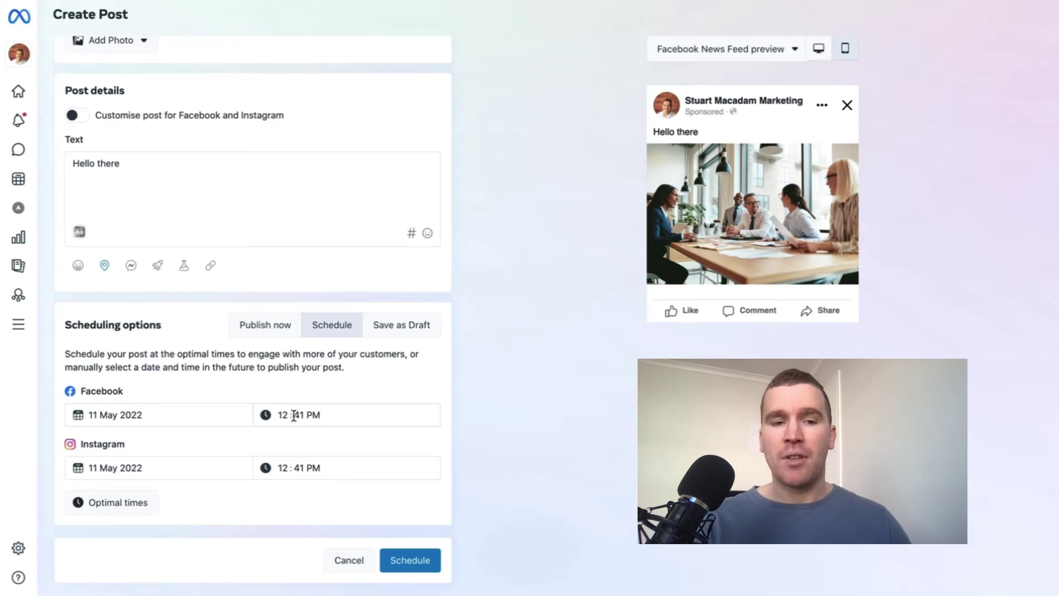
pyautogui.click(145, 417)
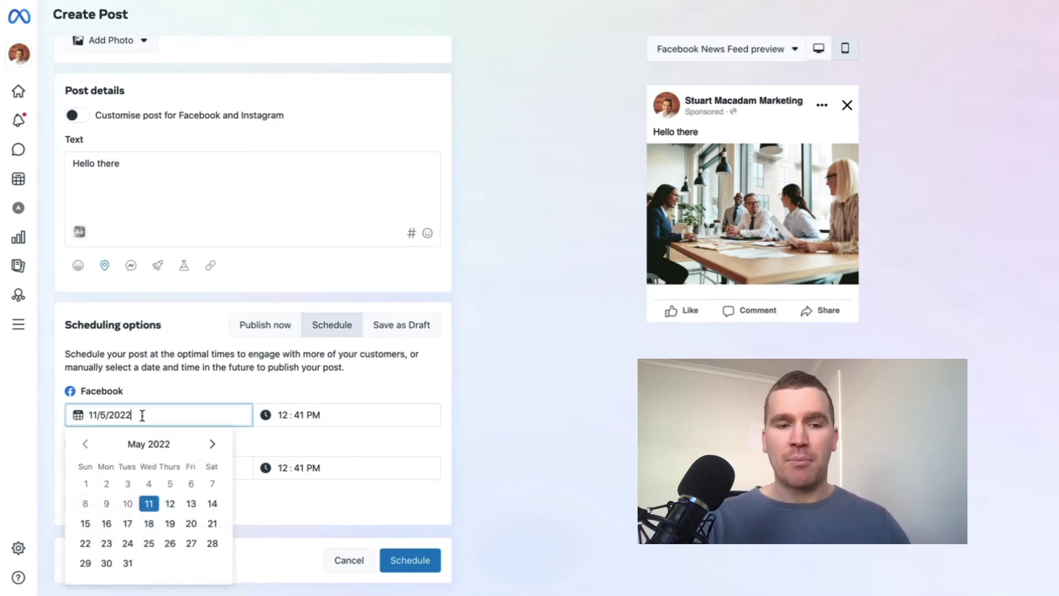
pyautogui.click(151, 523)
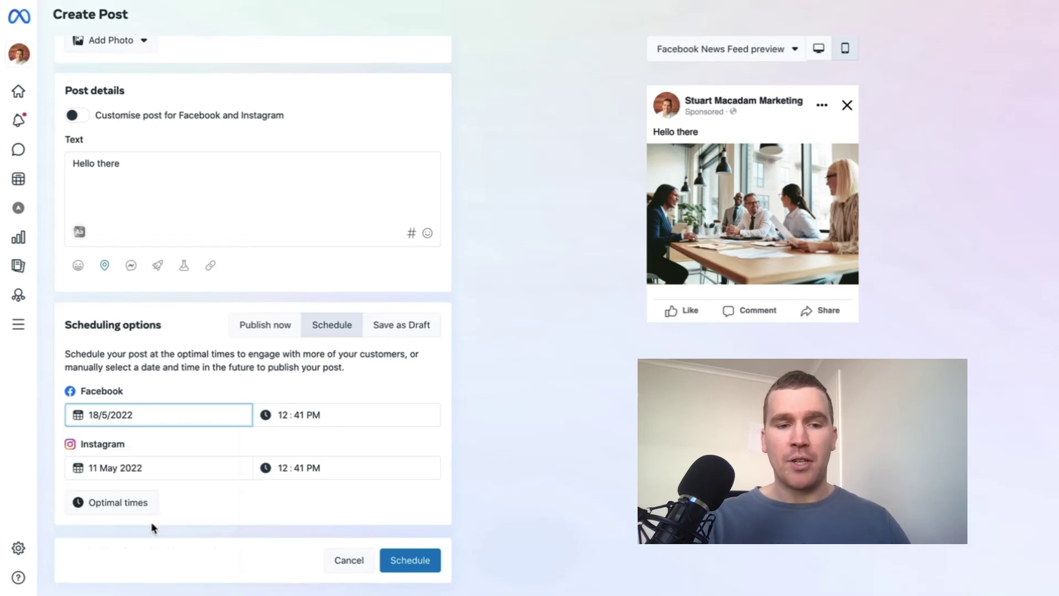
pyautogui.click(138, 467)
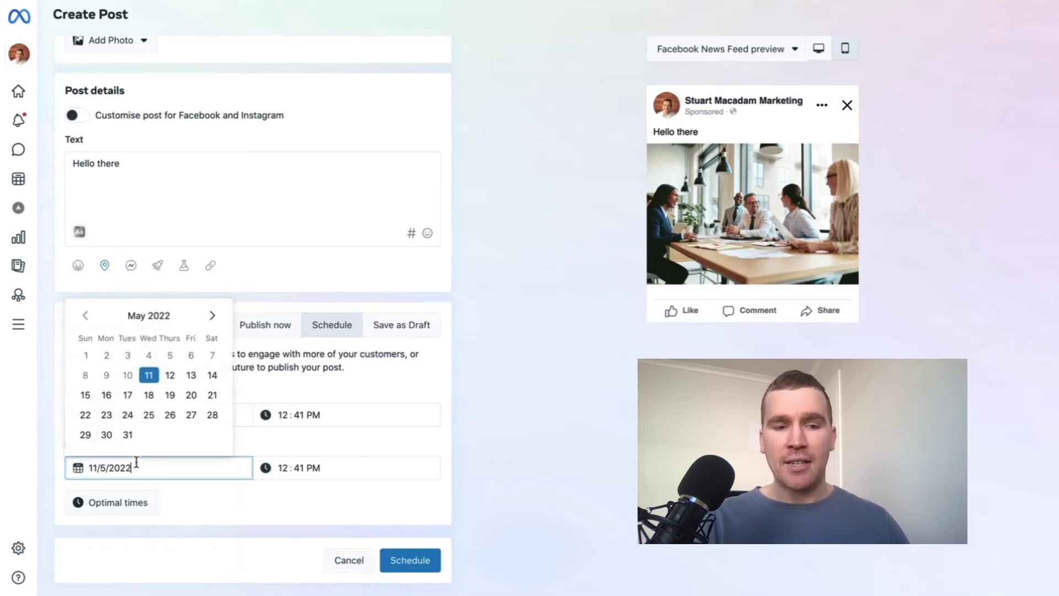
pyautogui.click(149, 397)
pyautogui.click(285, 414)
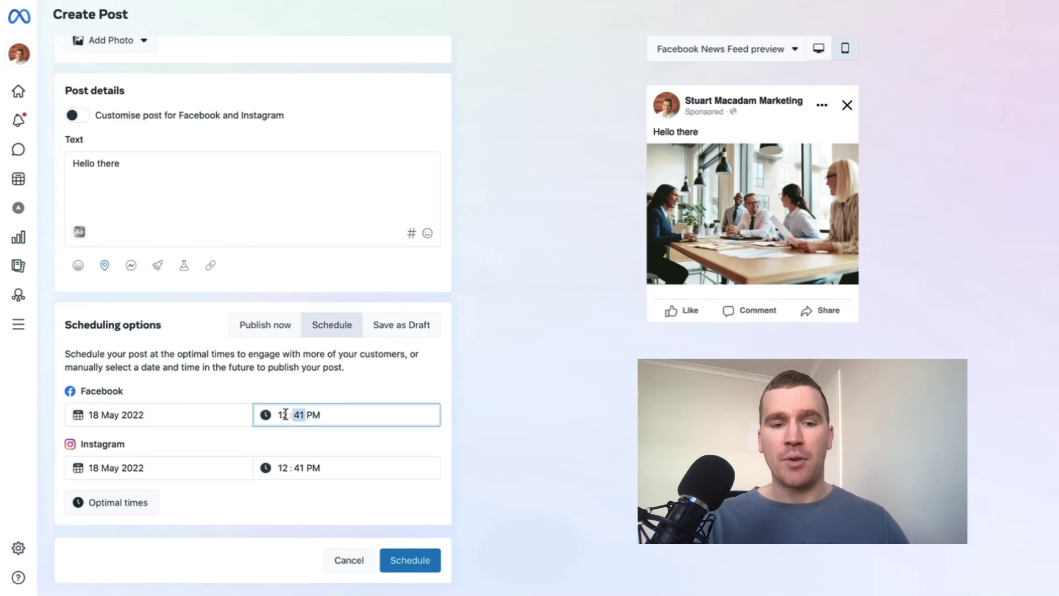
pyautogui.click(312, 415)
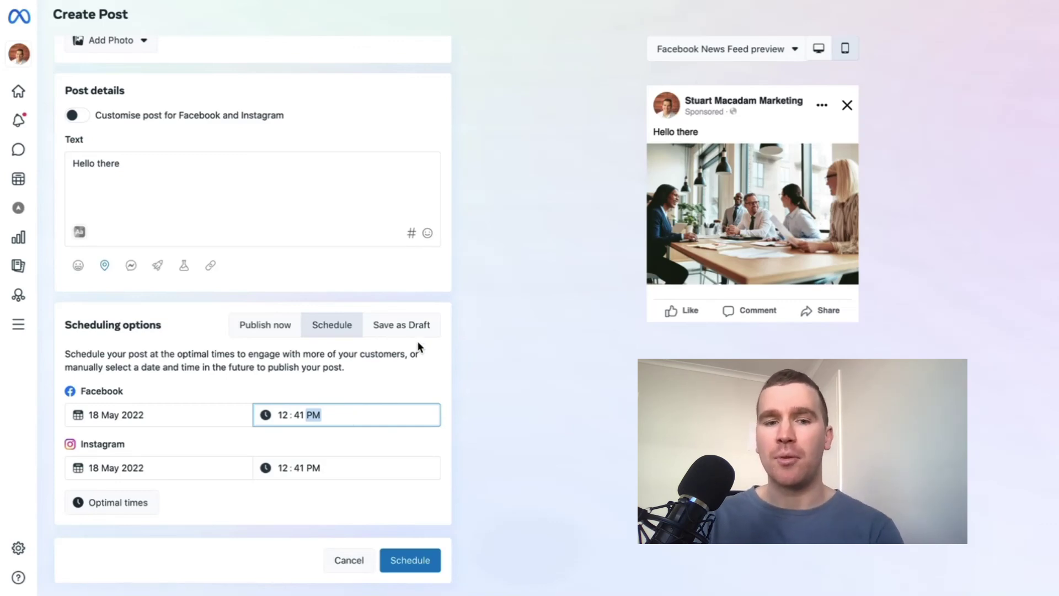
# - Try Save as Draft and Schedule, then set the post's Scheduling option to Publish now
pyautogui.click(402, 329)
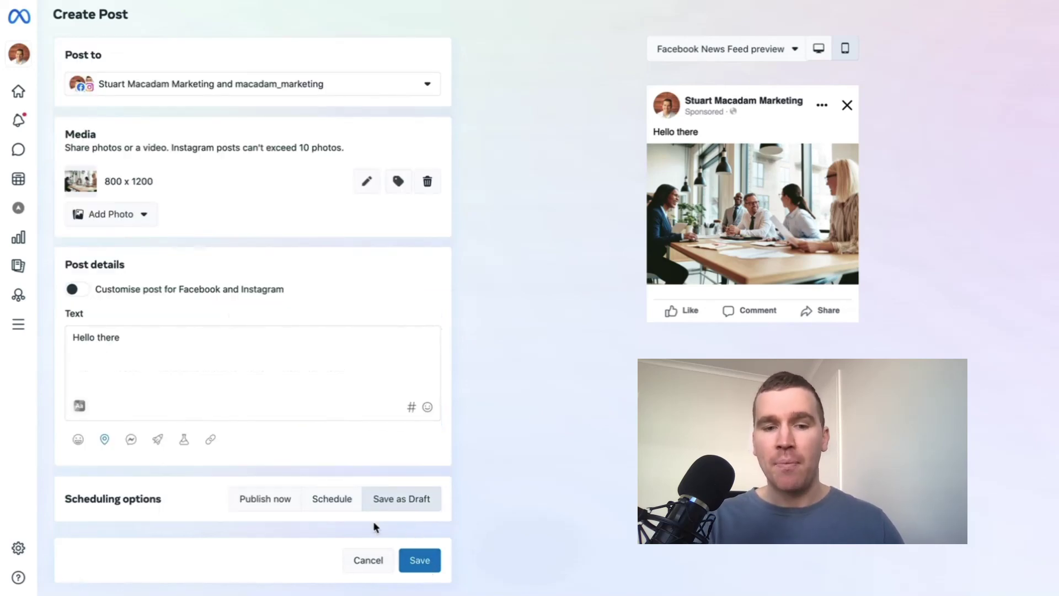
pyautogui.click(322, 502)
pyautogui.scroll(-2, 322, 506)
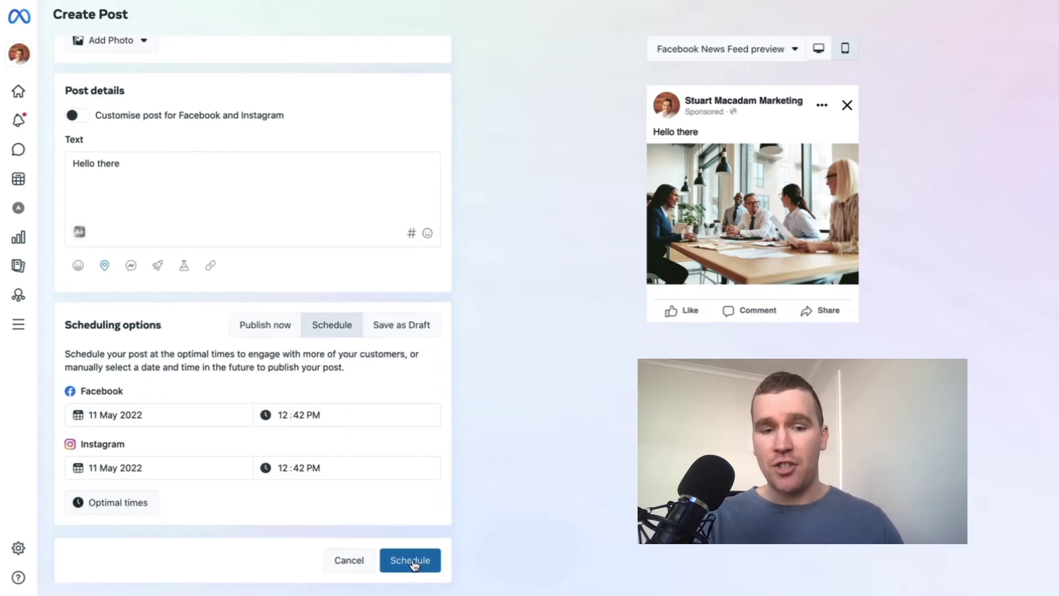
pyautogui.click(265, 326)
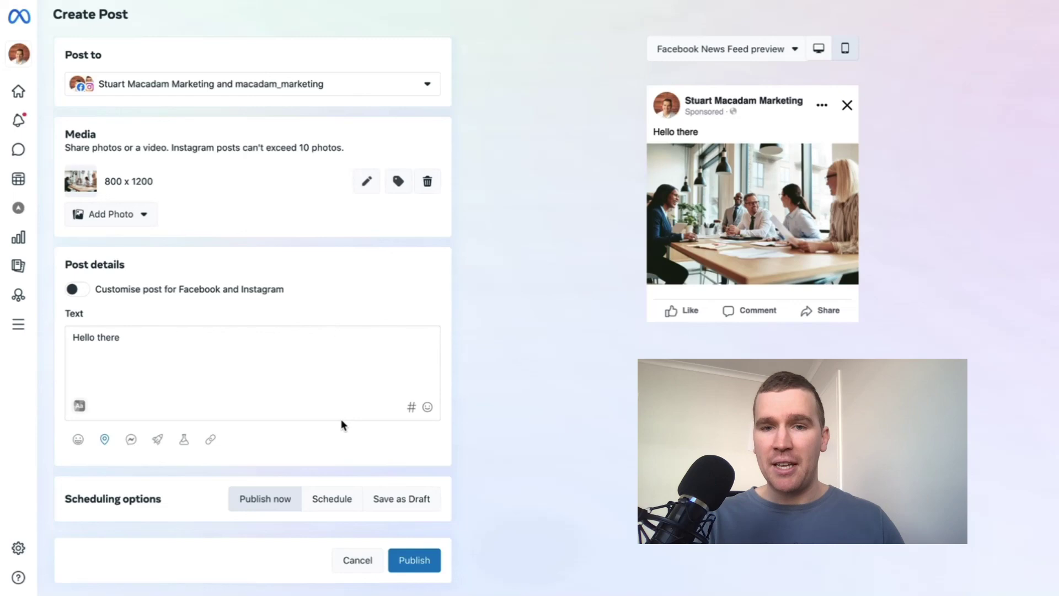